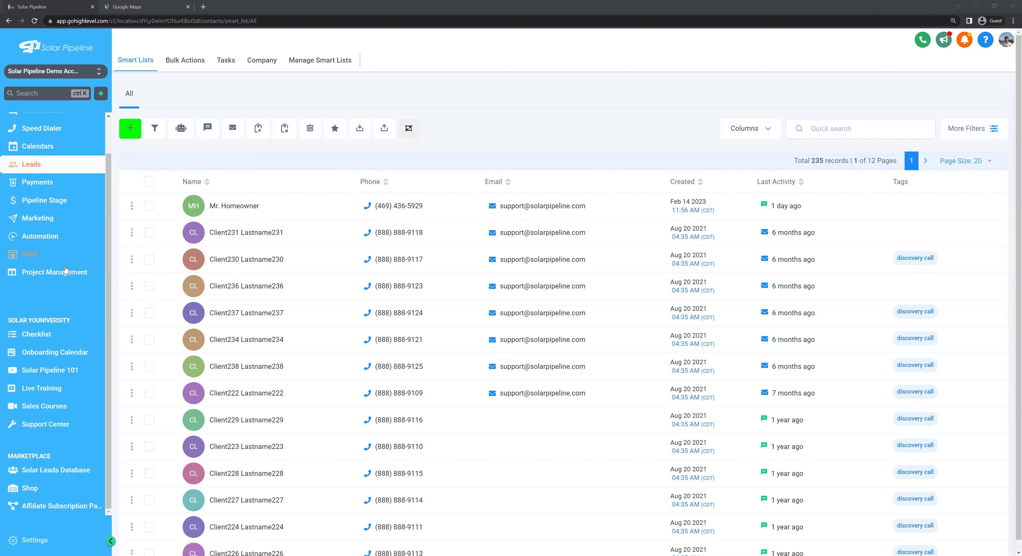
Go to Solar Leads Database, pause the intro video, and open the Request Solar Leads form.
double_click(38, 455)
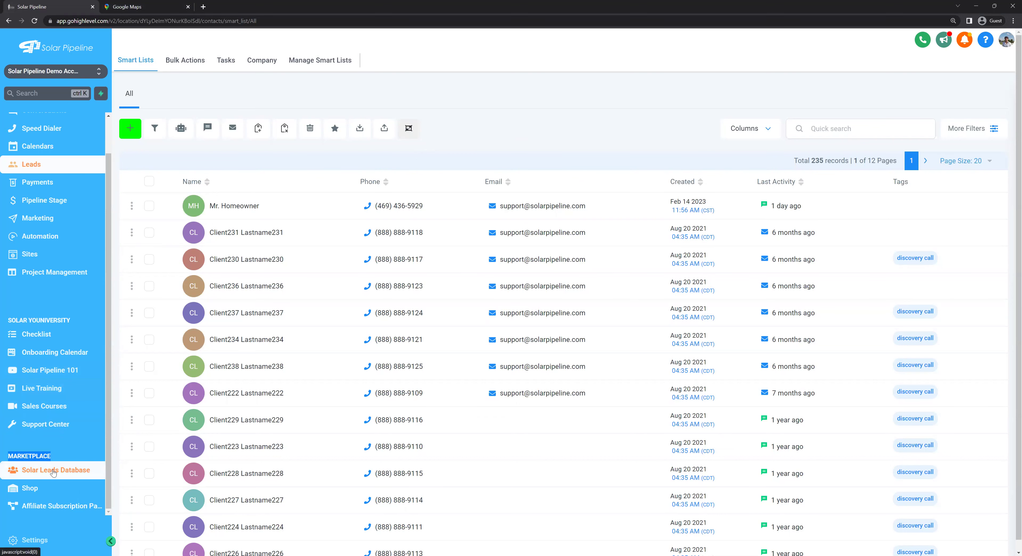
left_click(54, 472)
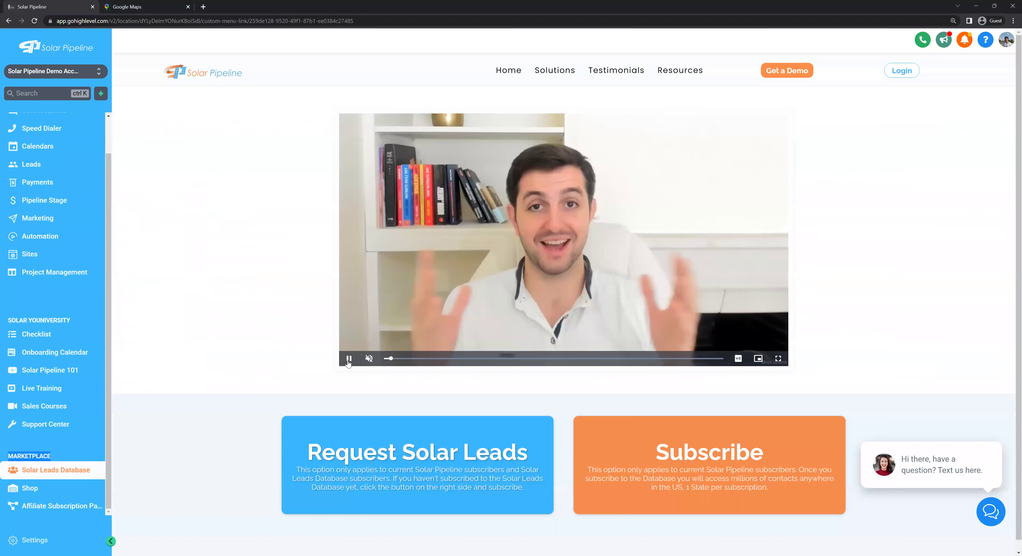
left_click(348, 358)
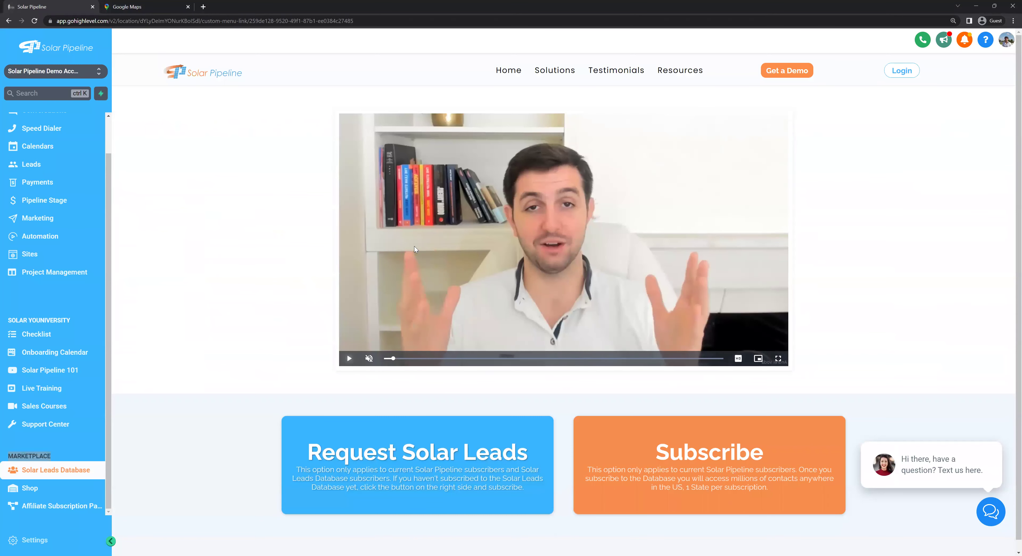
scroll(456, 278, "down", 3)
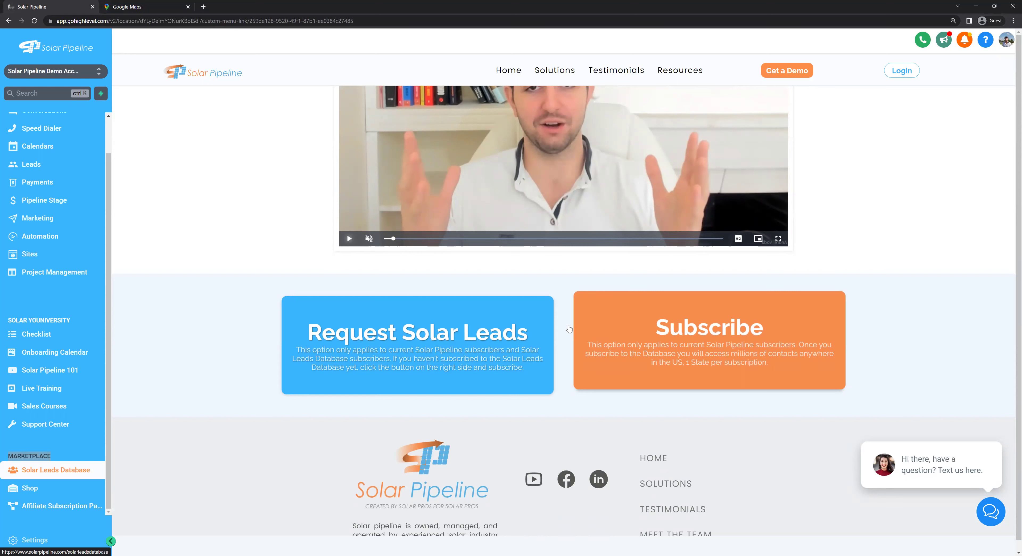
left_click(380, 335)
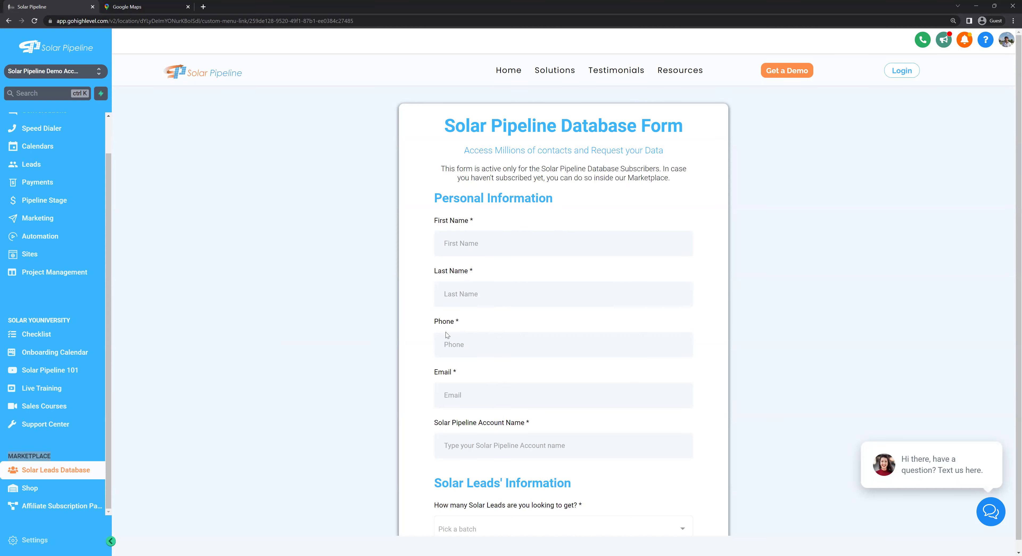
scroll(449, 426, "down", 3)
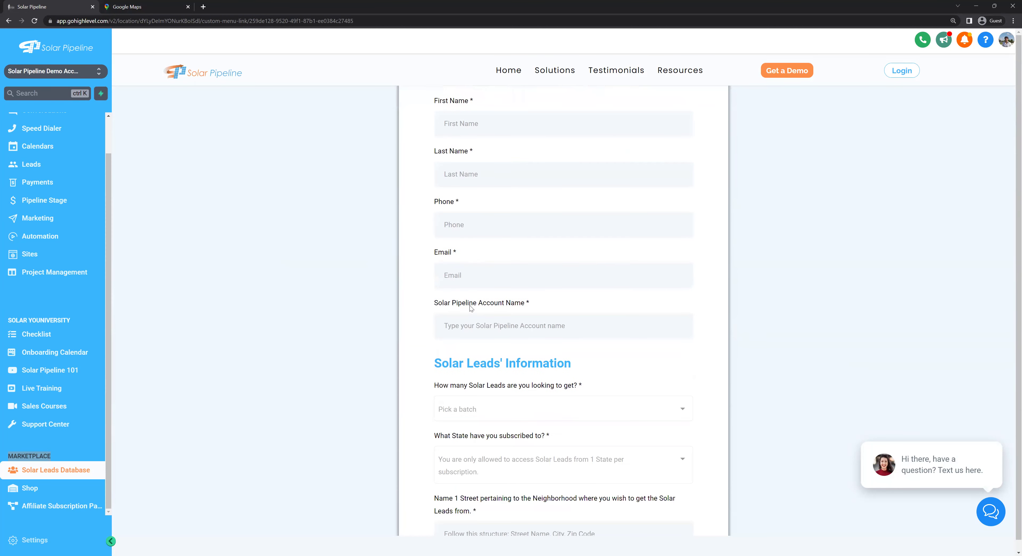
scroll(464, 306, "down", 2)
double_click(483, 225)
left_click(482, 226)
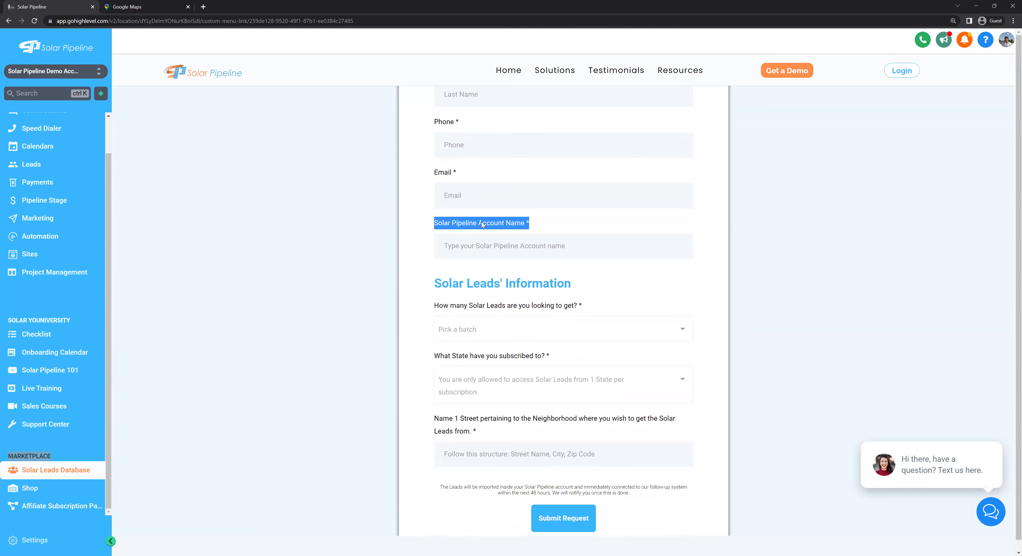
left_click(483, 226)
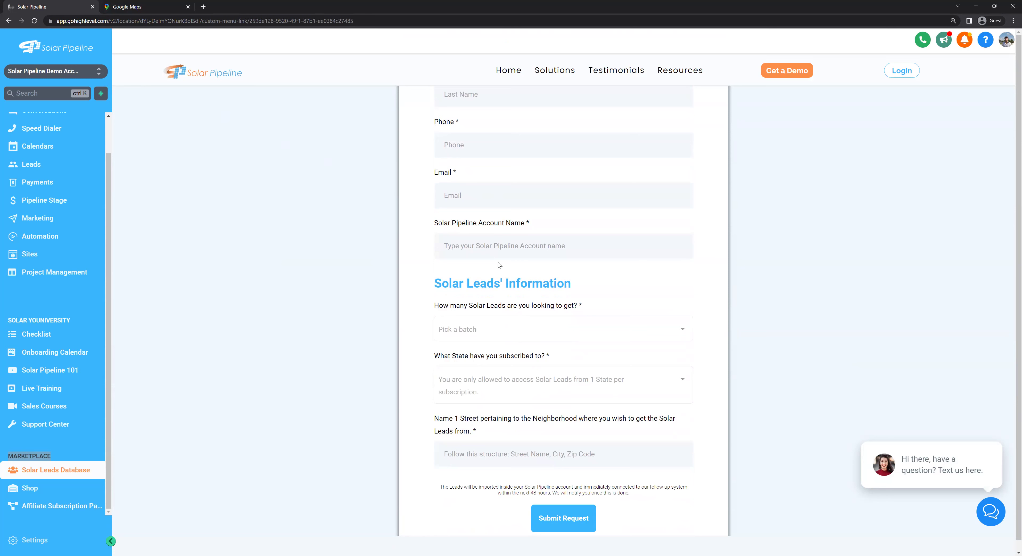
scroll(506, 314, "down", 3)
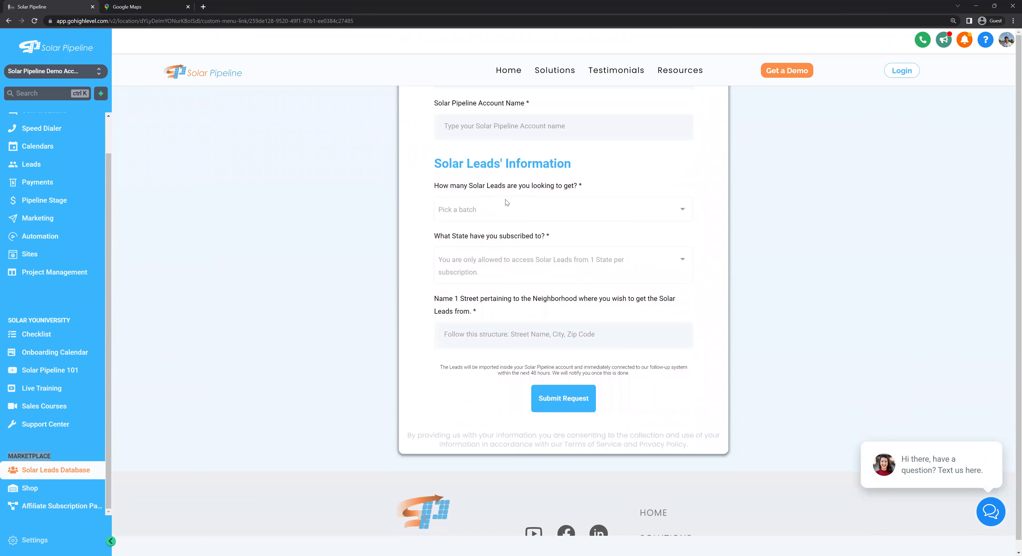
triple_click(489, 163)
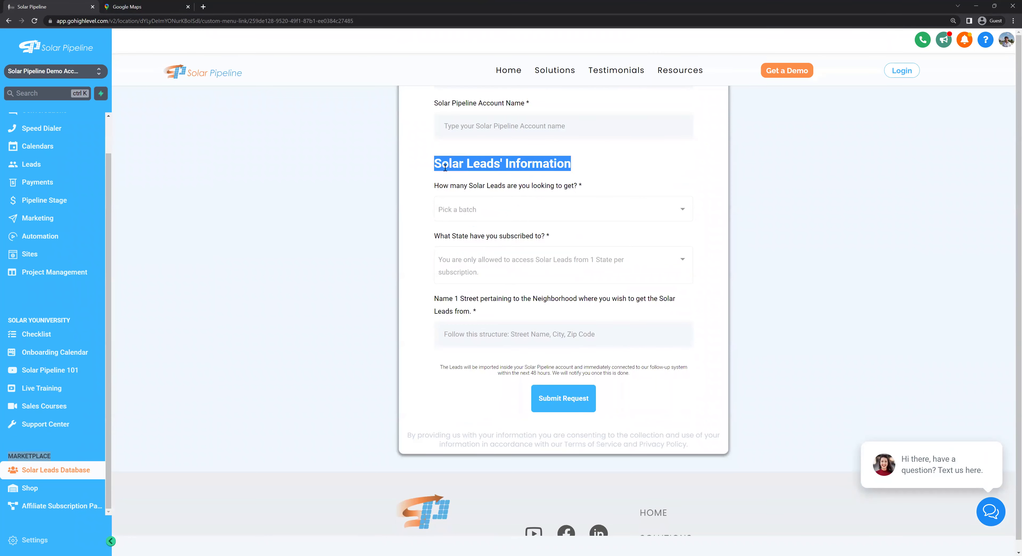
left_click(430, 177)
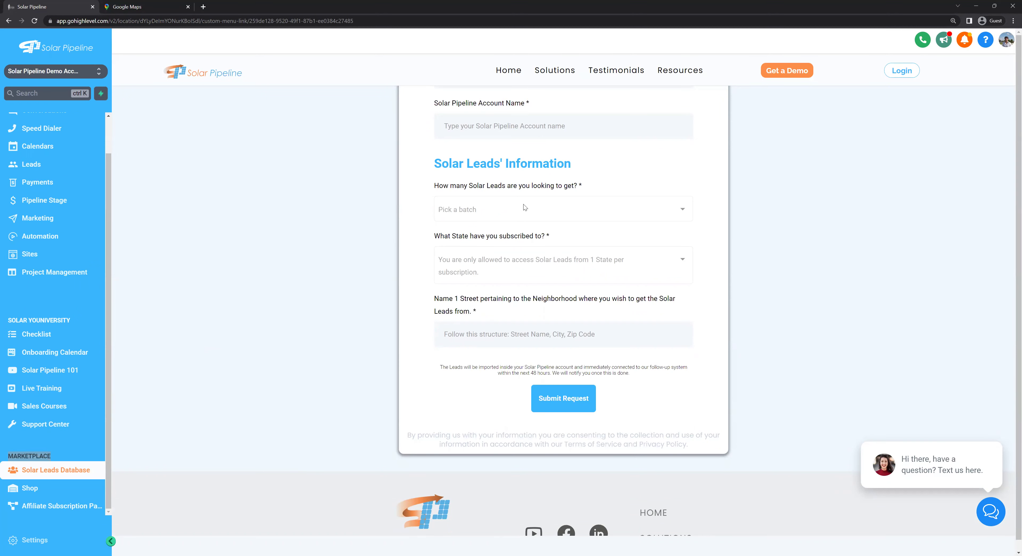
left_click(509, 209)
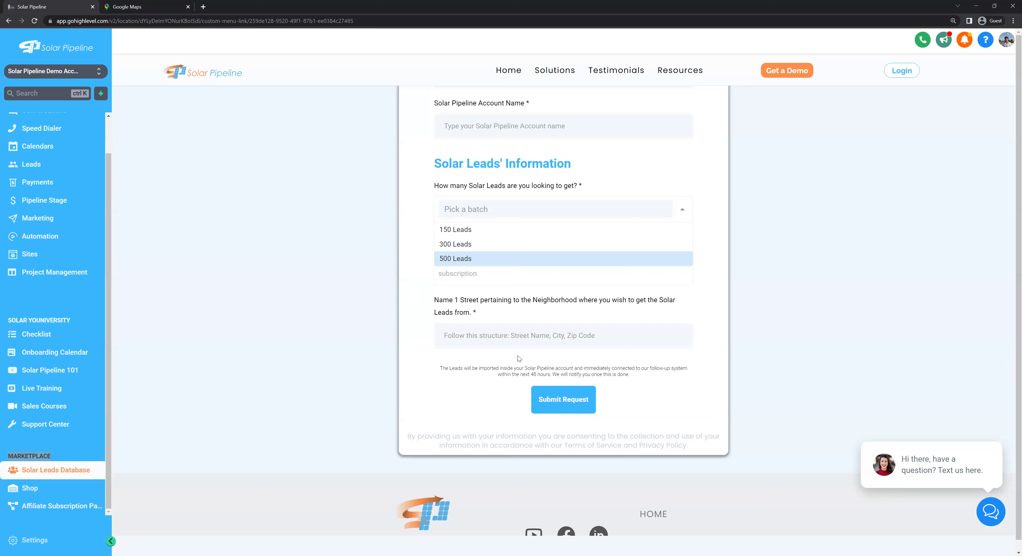
Expand the 'What State have you subscribed to?' dropdown to view the state choices.
left_click(519, 263)
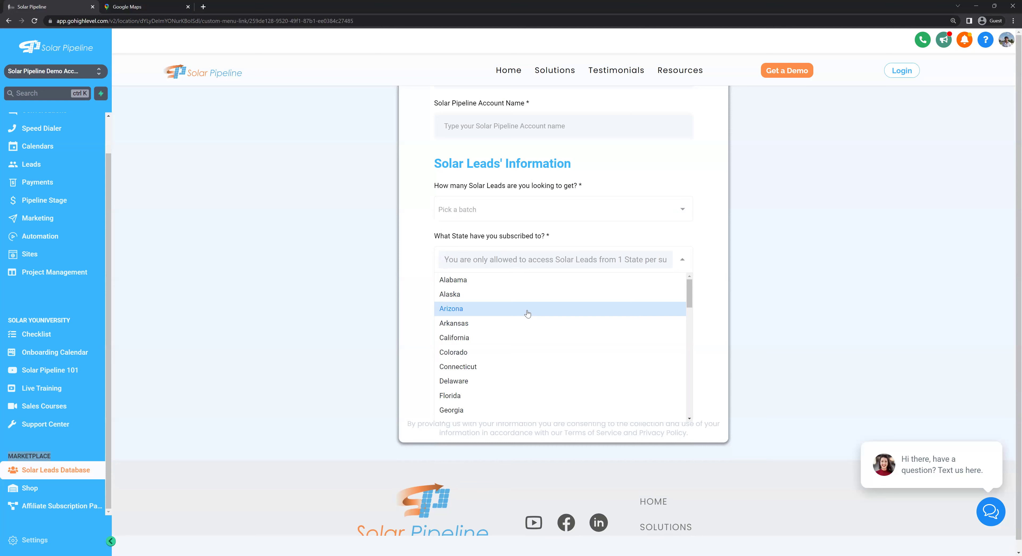
Dismiss the state list without choosing a state and switch to the Google Maps tab.
left_click(361, 302)
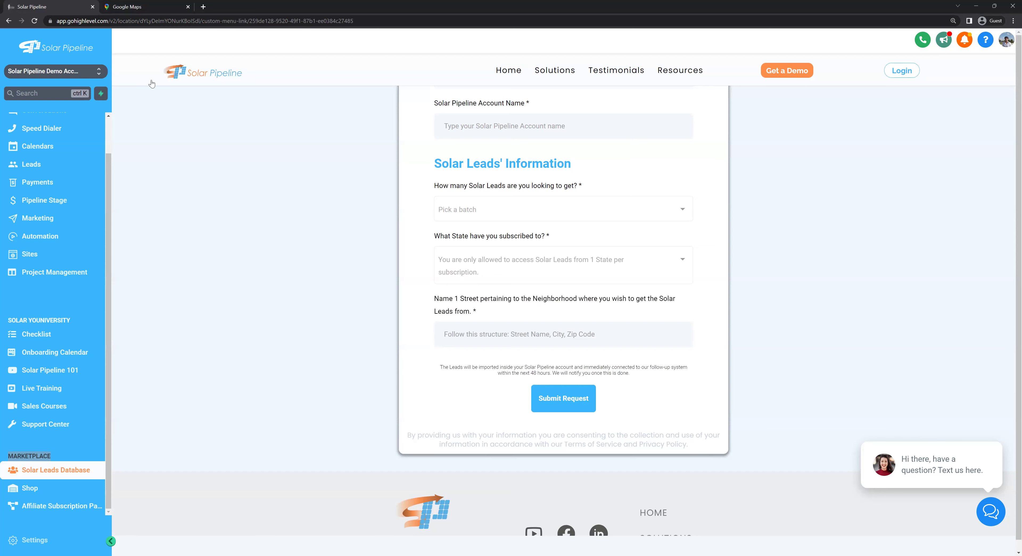
left_click(127, 6)
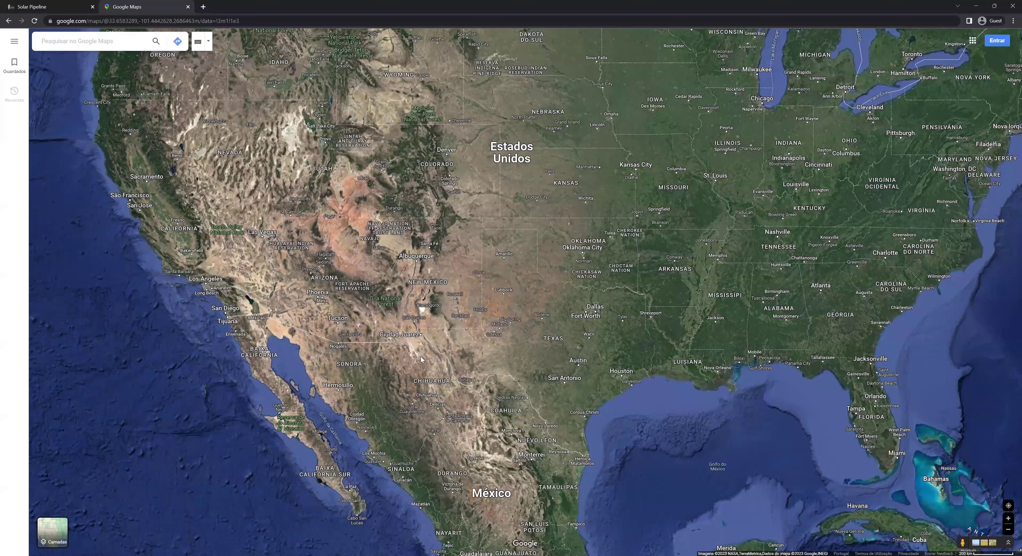
Pan and zoom the satellite map into the Roswell, New Mexico residential streets.
left_click_drag(421, 357, 445, 328)
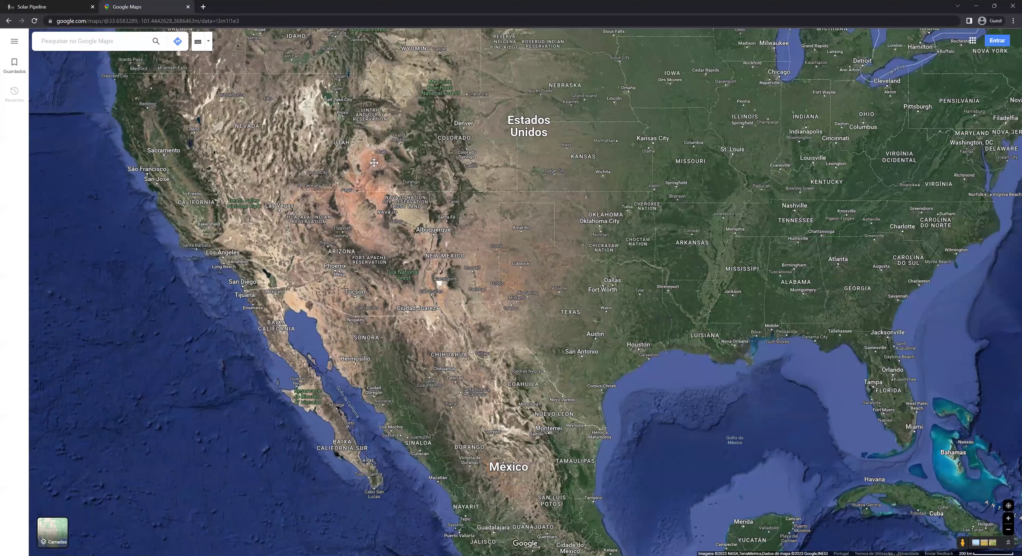
scroll(472, 268, "up", 8)
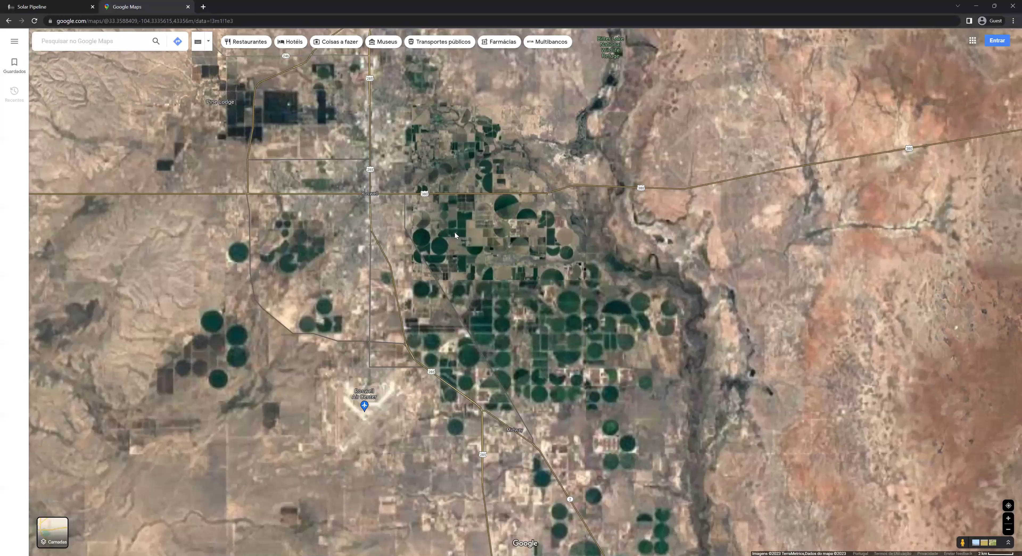
scroll(430, 226, "up", 6)
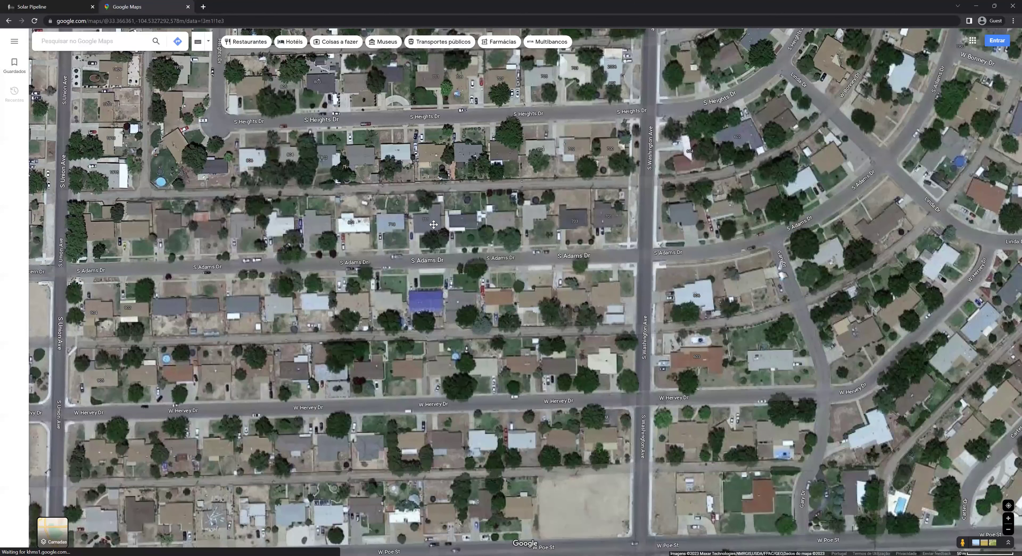
left_click_drag(429, 226, 433, 227)
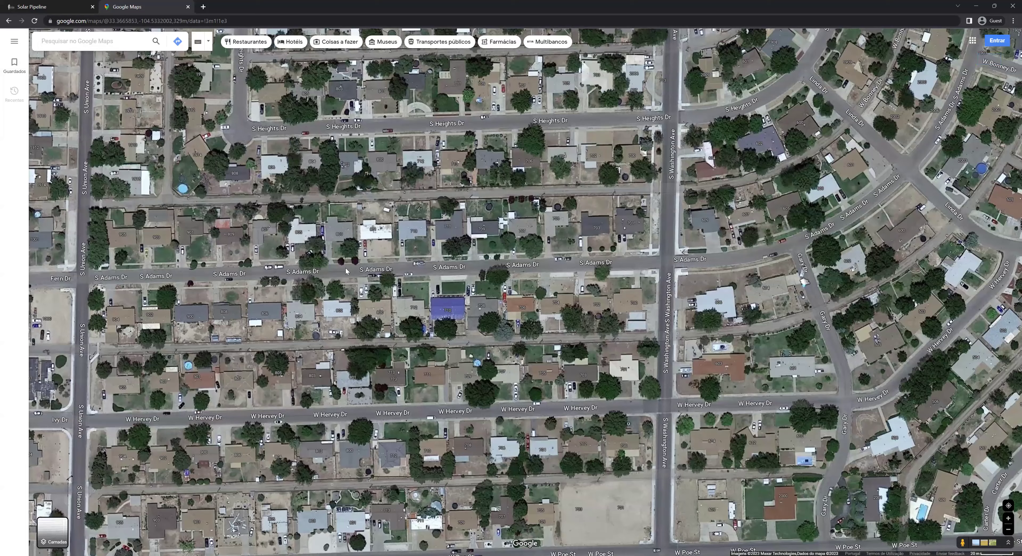
key("Up")
key("Right")
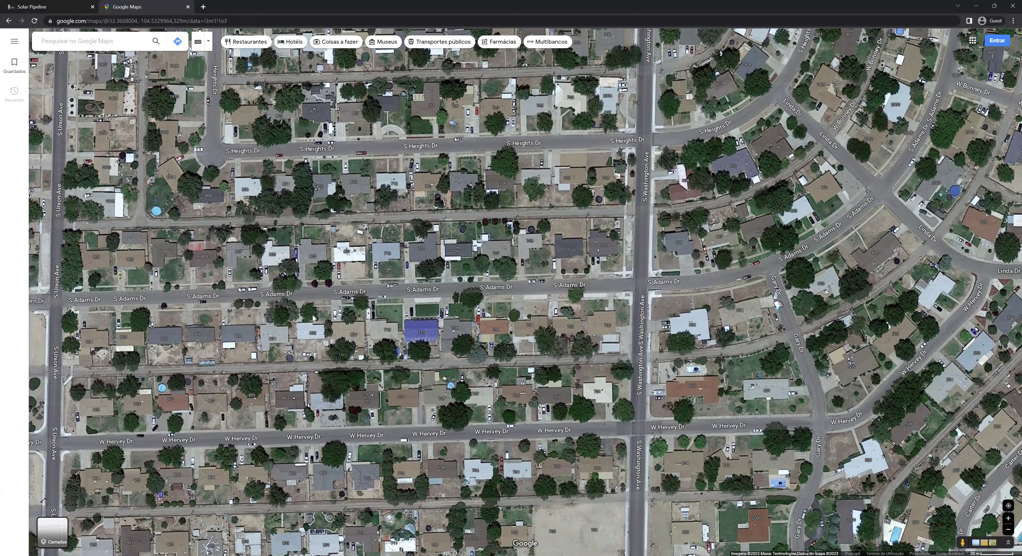
key("Down")
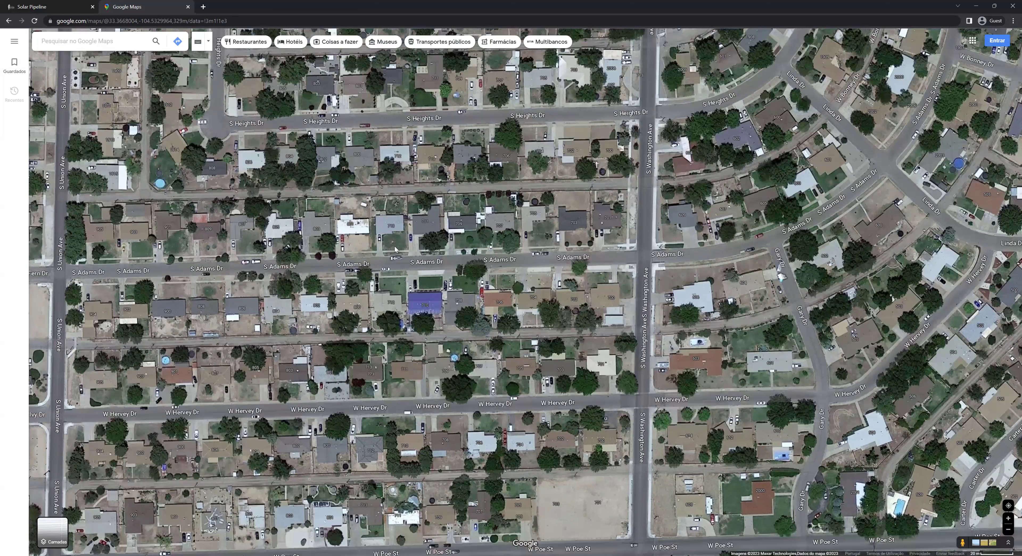
scroll(386, 251, "up", 3)
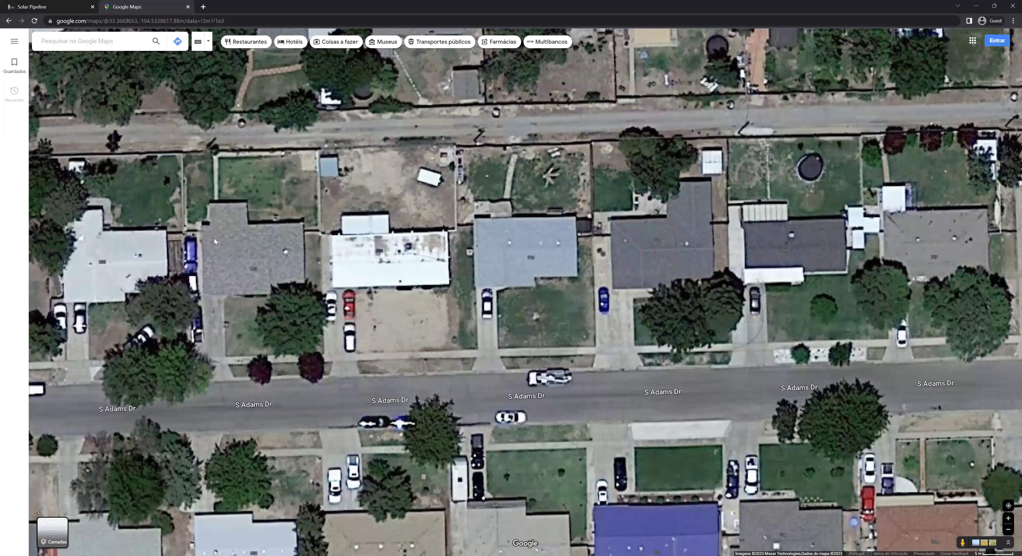
Copy the full address of a house on S Adams Dr and return to the Solar Pipeline form.
left_click(379, 250)
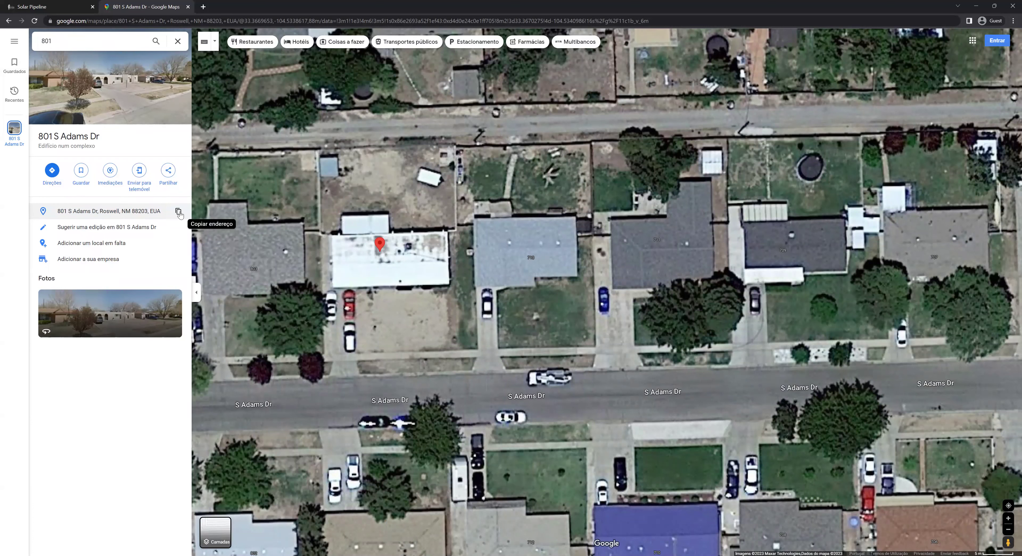
left_click(179, 212)
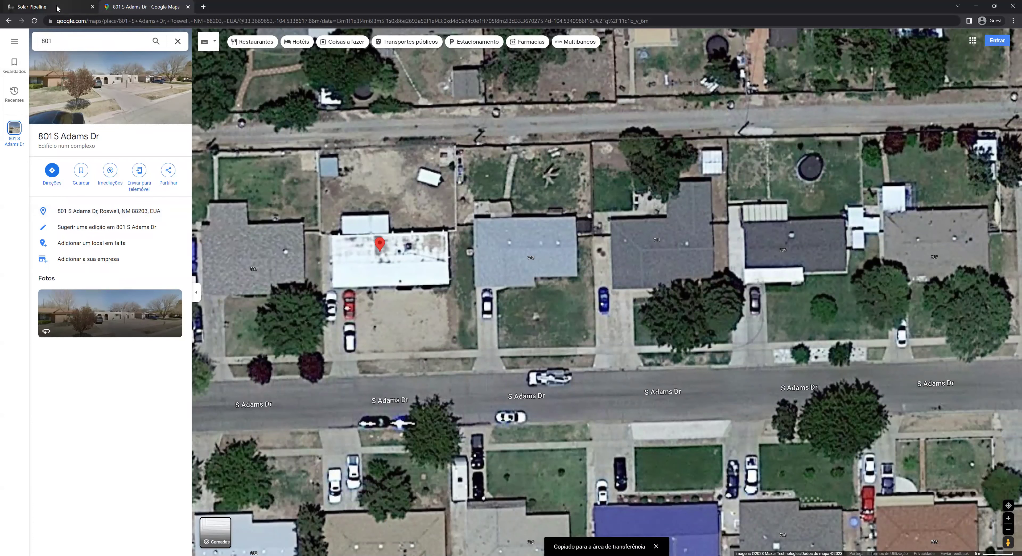
left_click(58, 9)
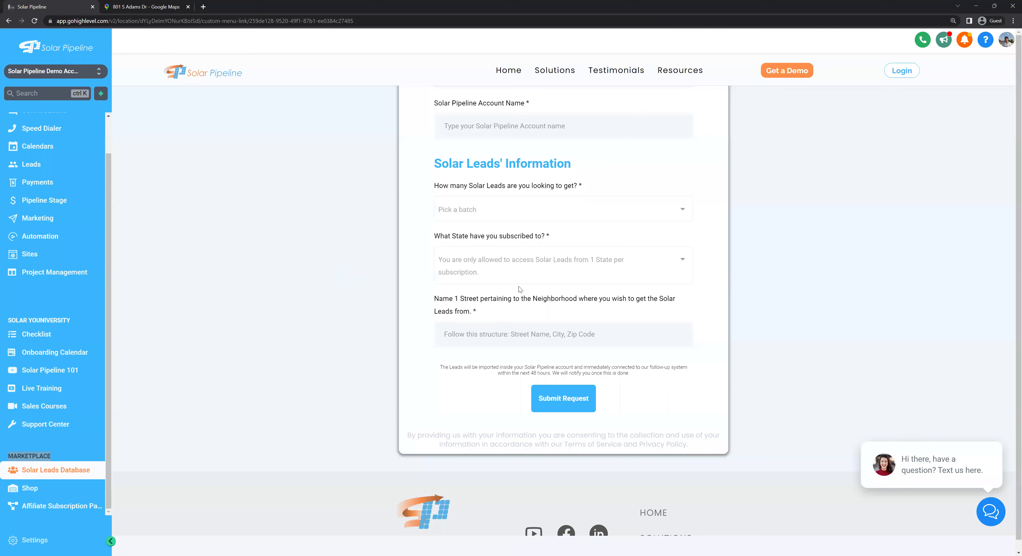
Paste the copied Roswell house address into the neighborhood street field.
right_click(478, 335)
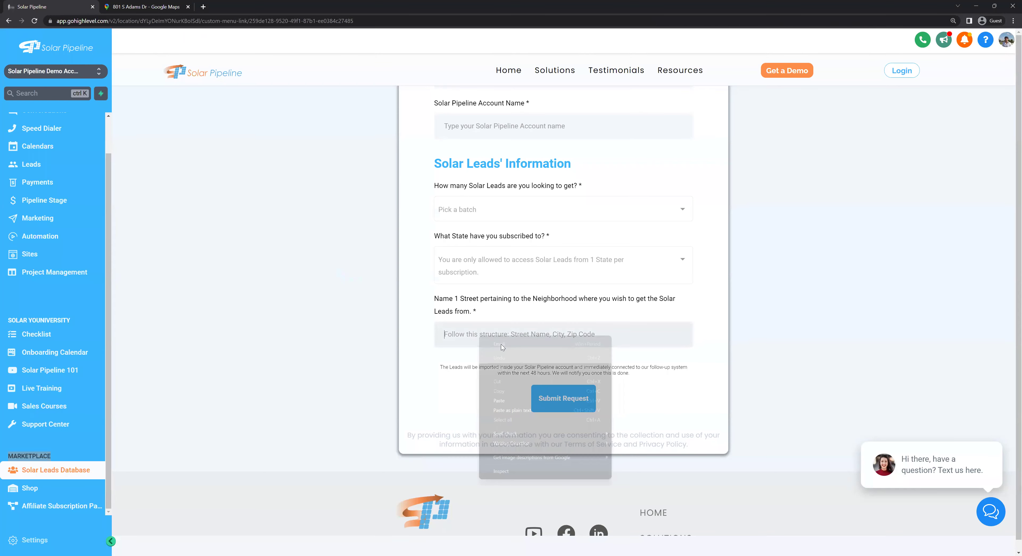
left_click(509, 400)
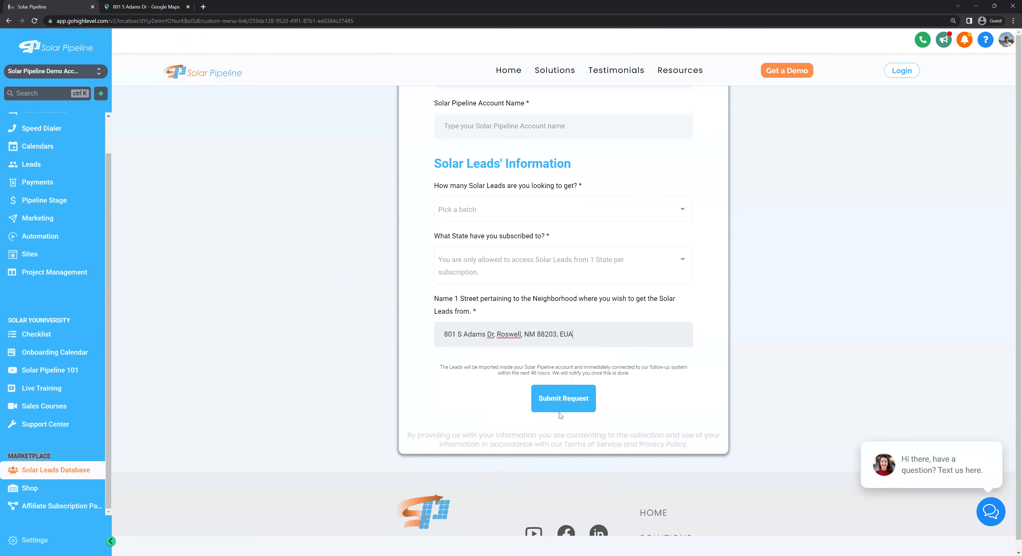